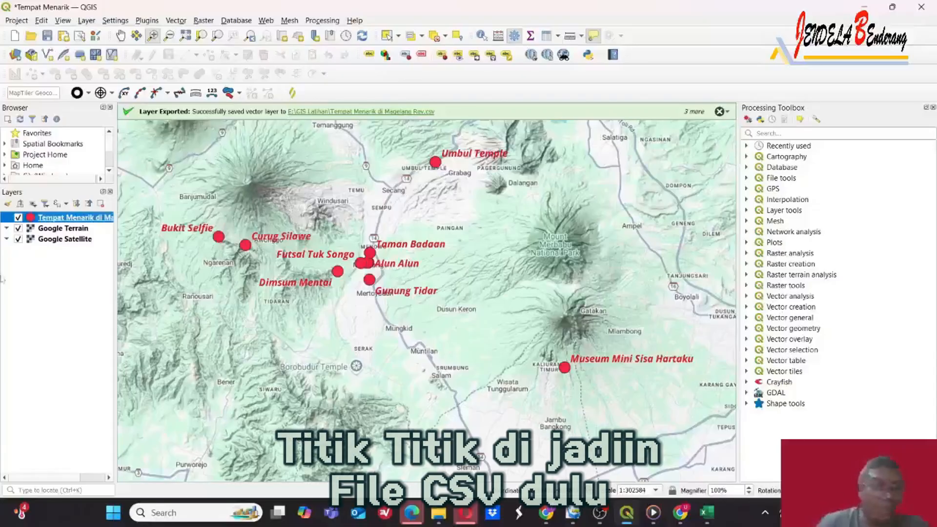
- Export the Tempat Menarik di Magelang Rev layer as a CSV file named Tempat Survei Magelang in the GIS Latihan folder, adding it to the map
mouse_move(53, 221)
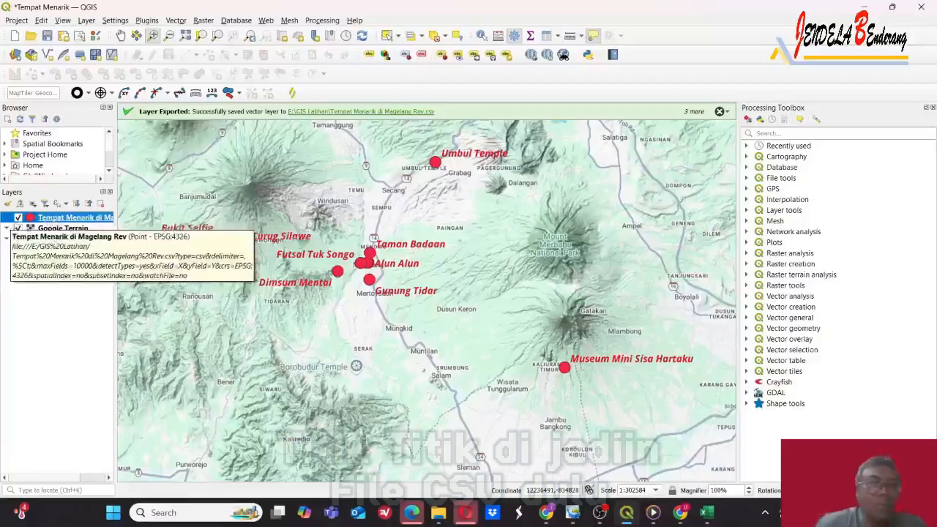
click(18, 218)
click(18, 218)
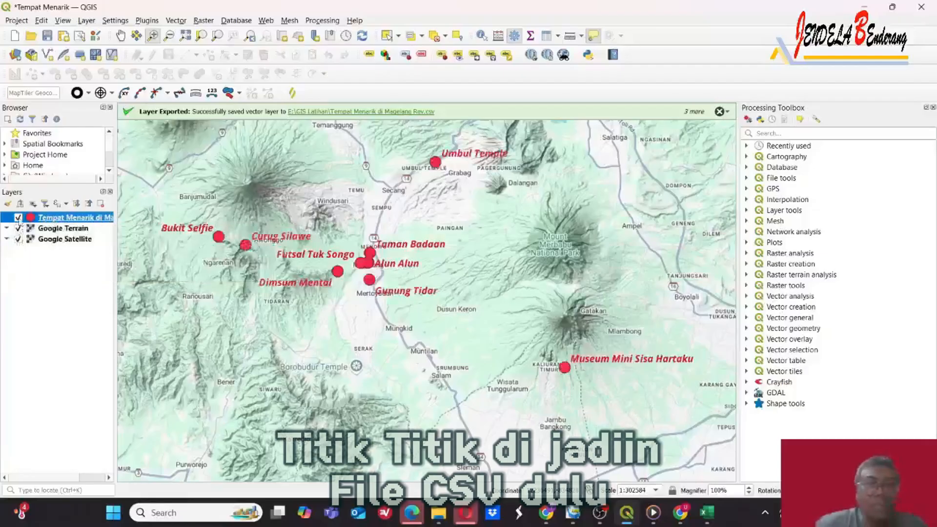
right_click(53, 221)
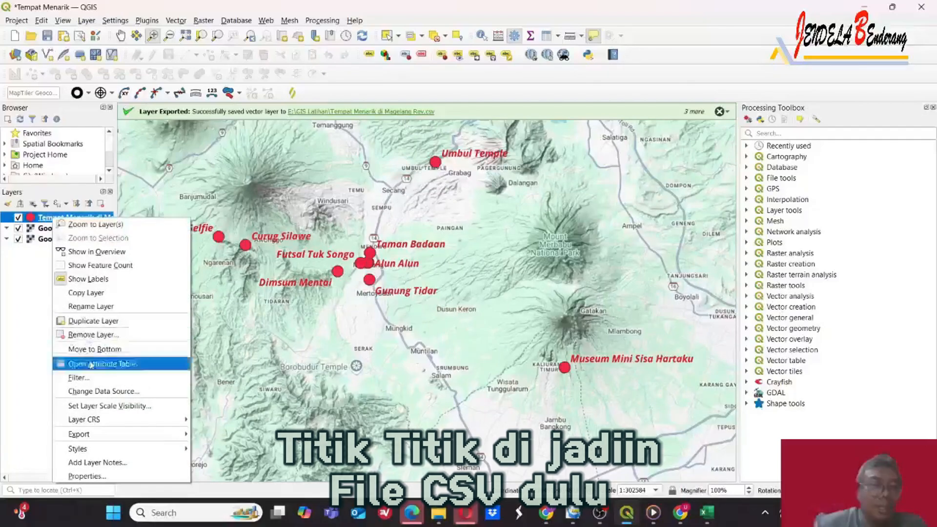
mouse_move(110, 436)
click(230, 434)
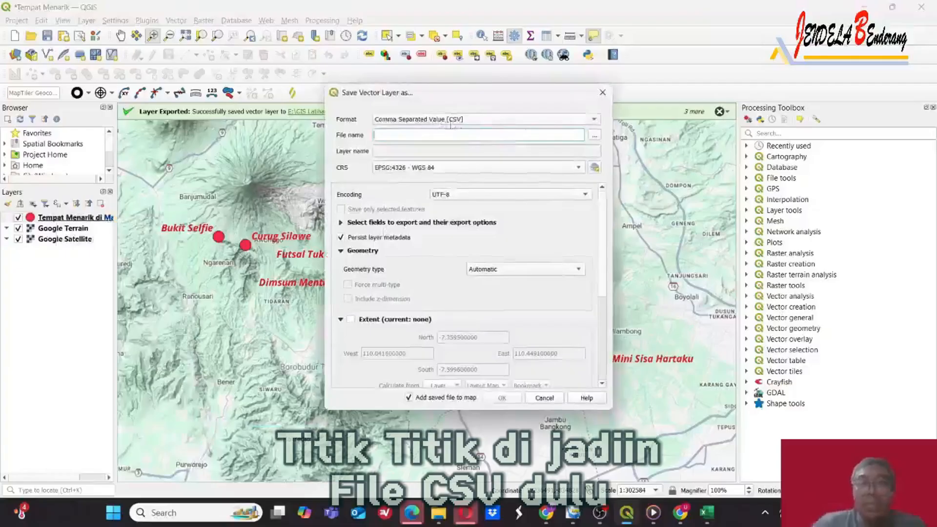
click(595, 137)
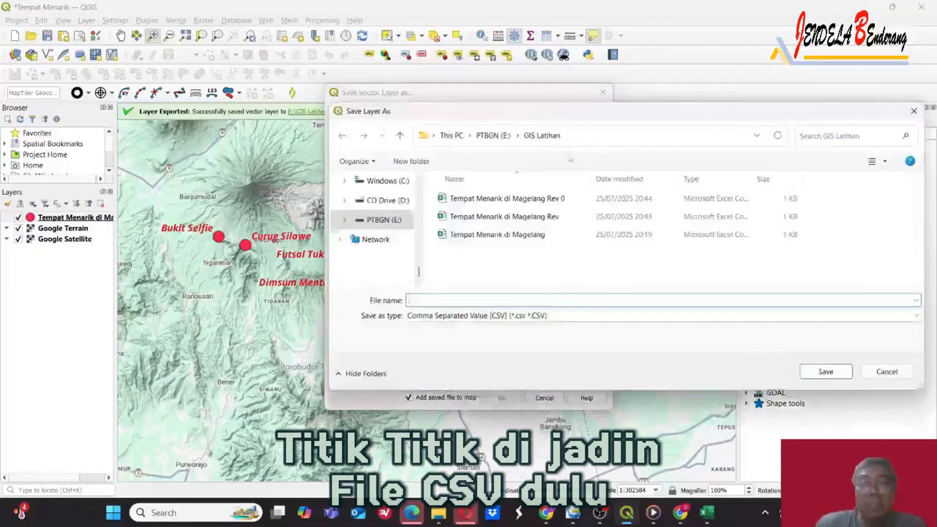
text(Tem)
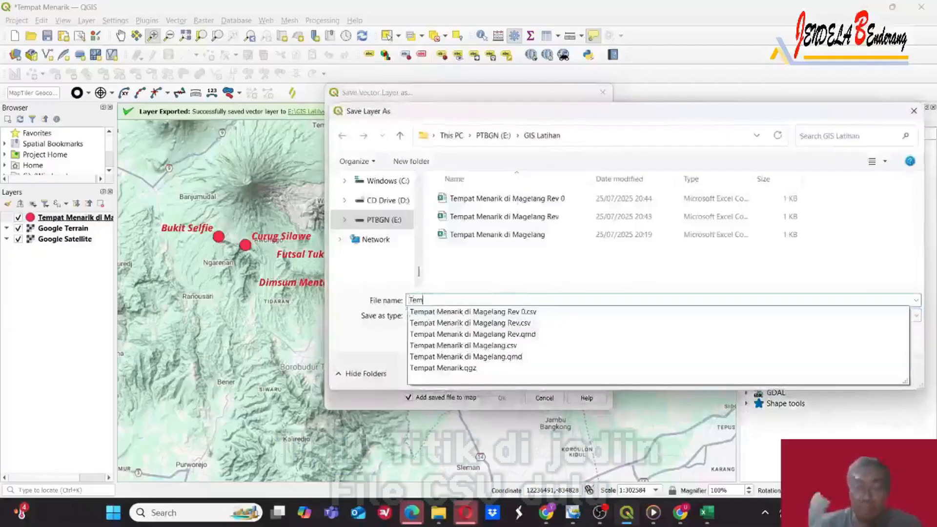
text(pat Sur)
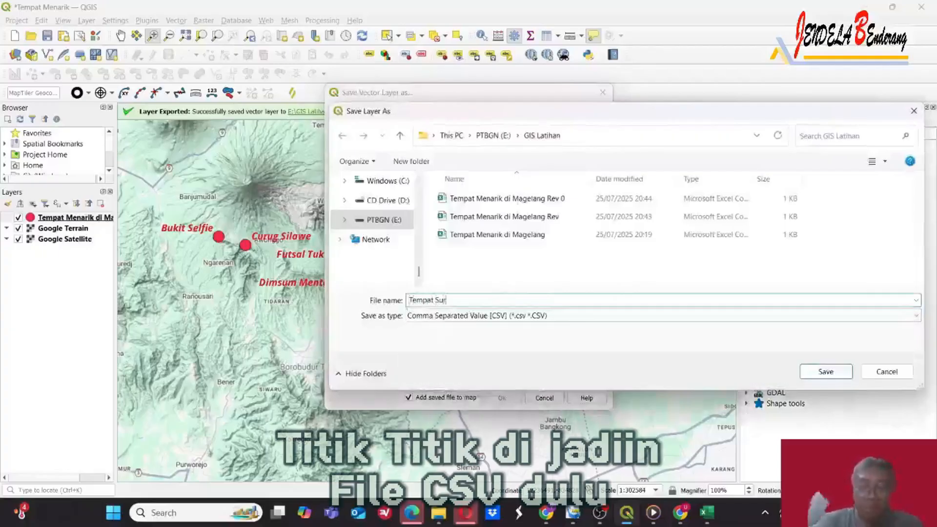
text(vei)
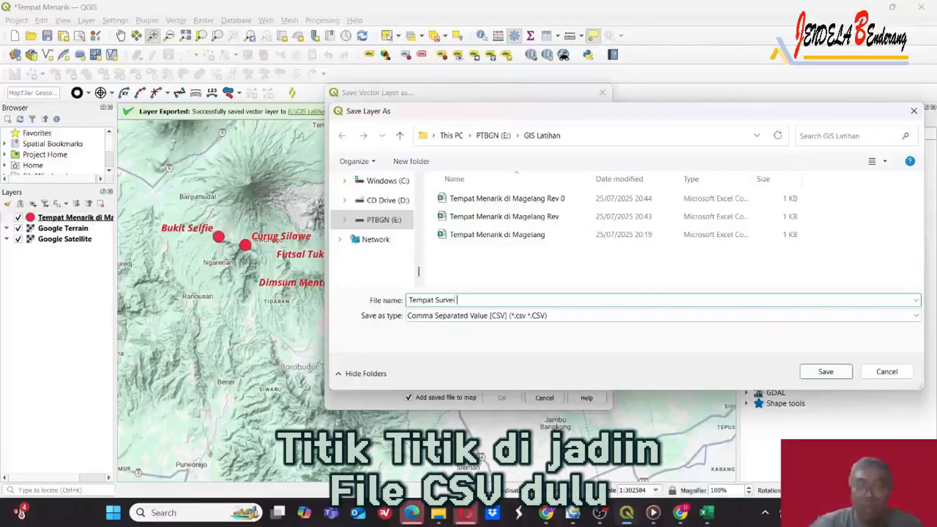
text( Magelang)
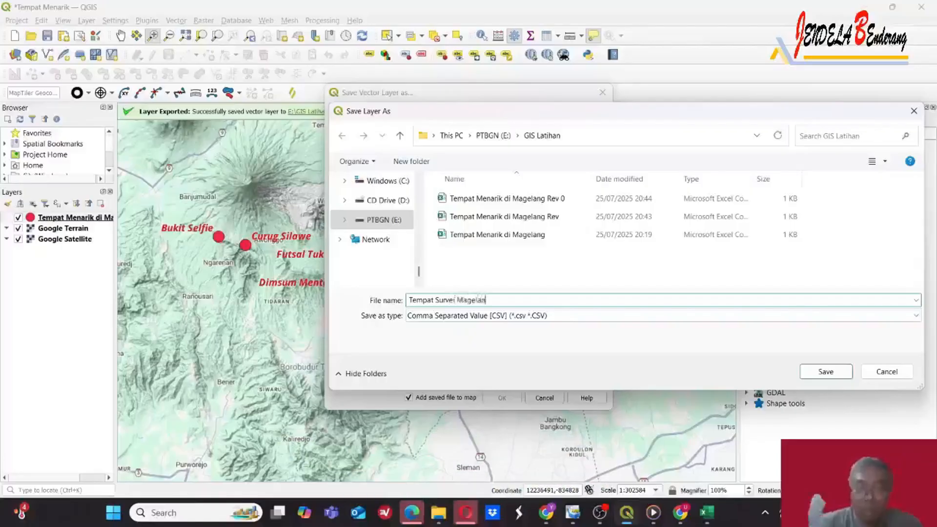
click(810, 374)
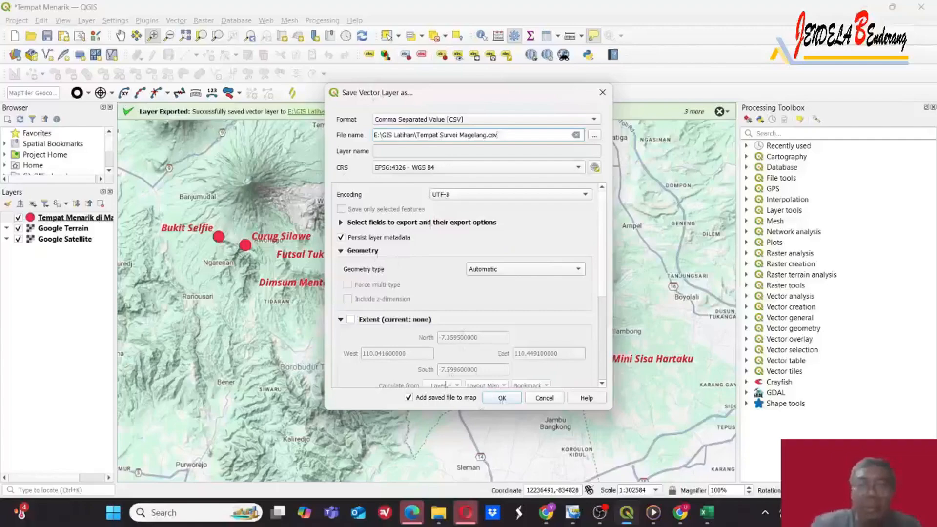
click(502, 398)
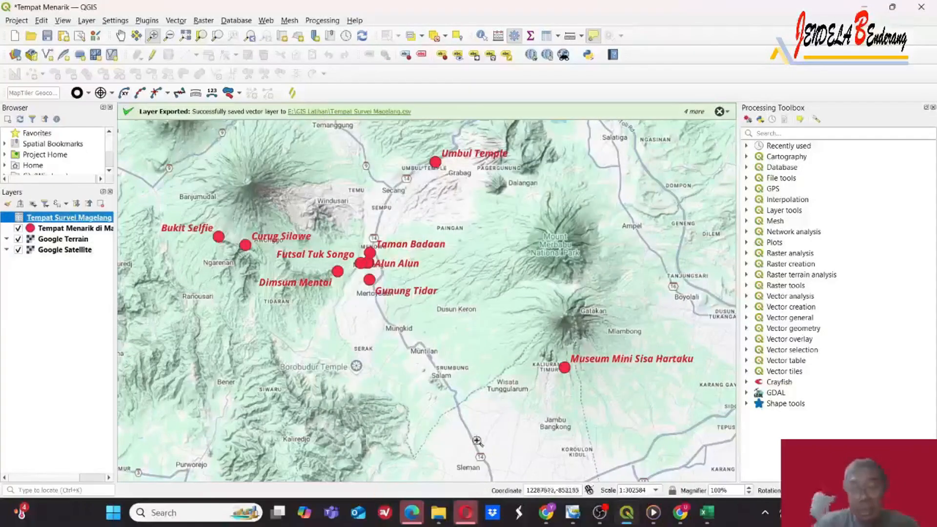
- Sort the GIS Latihan folder by modification date and open the Tempat Survei Magelang CSV read-only in Excel to examine its contents
click(443, 514)
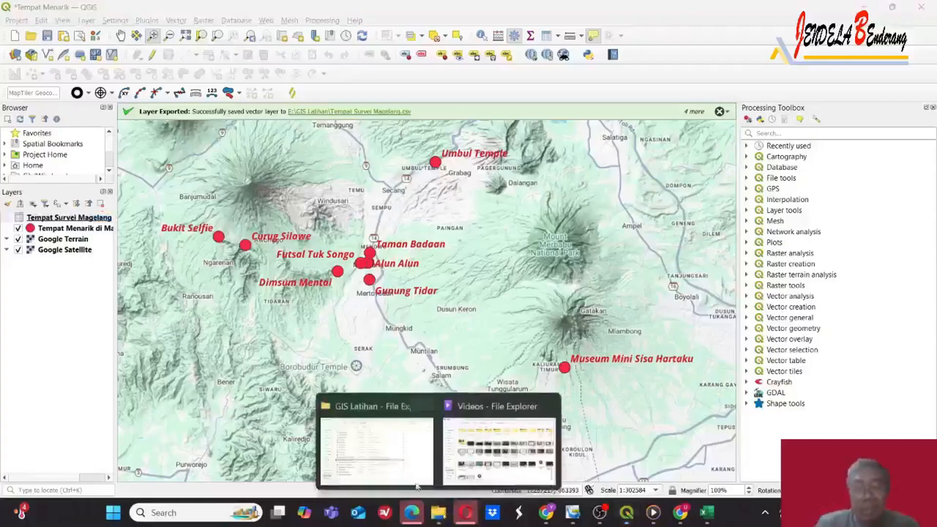
click(415, 484)
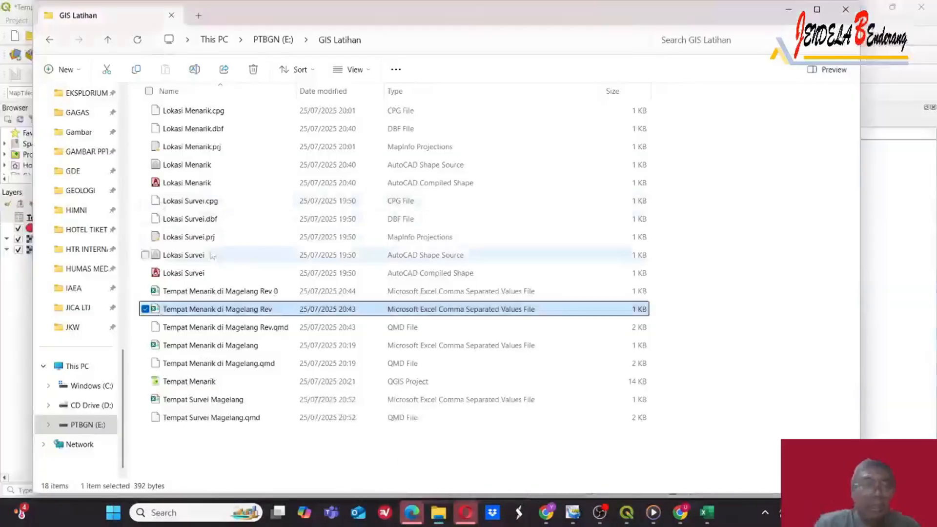
click(323, 91)
click(225, 111)
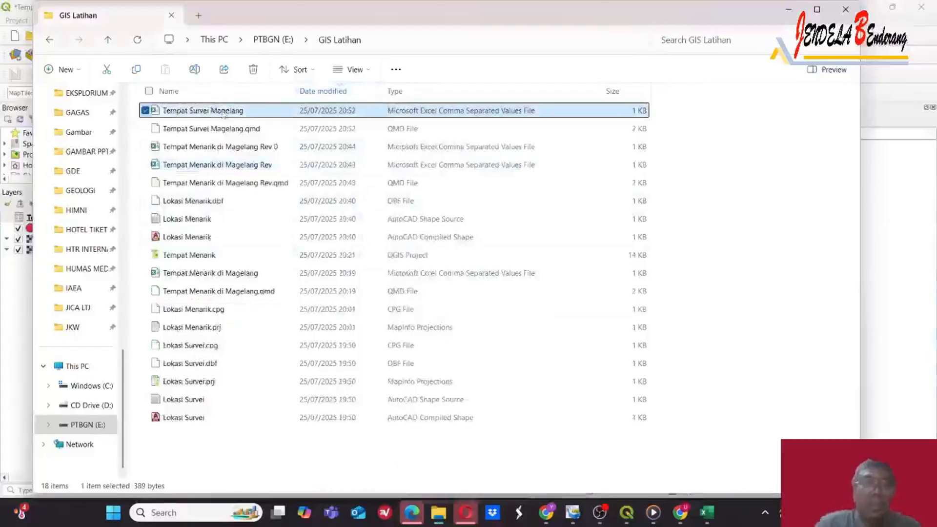
right_click(225, 111)
mouse_move(275, 180)
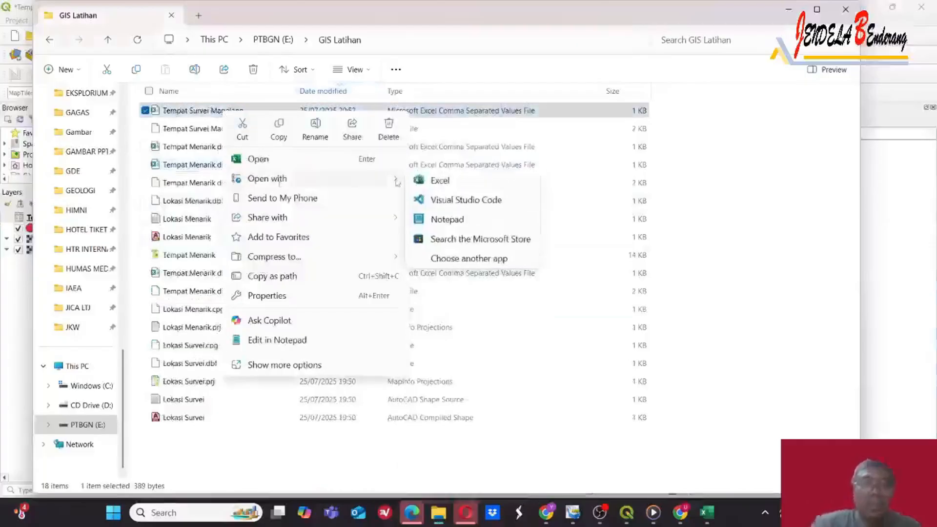
click(439, 181)
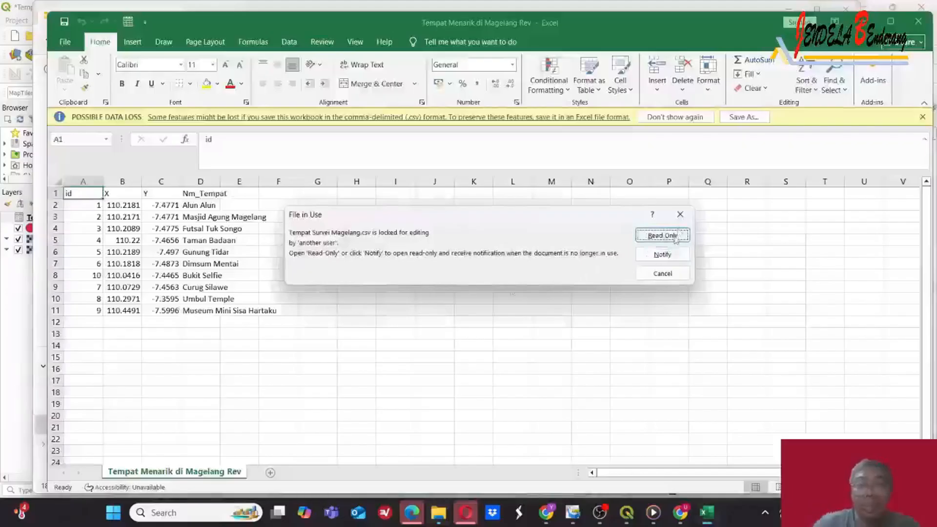
click(676, 240)
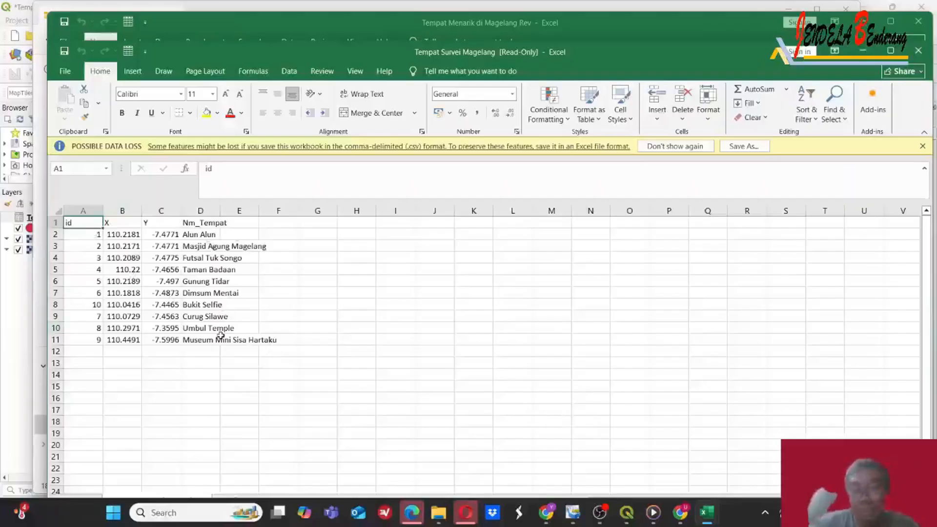
- Switch to Chrome, find Google My Maps through a search for "my maps" in a new tab, and create a new map
click(684, 513)
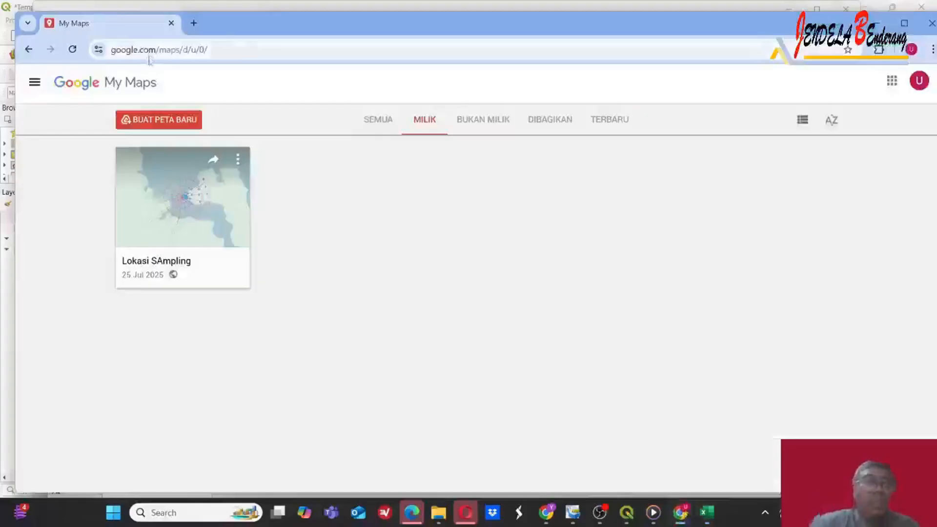
click(193, 23)
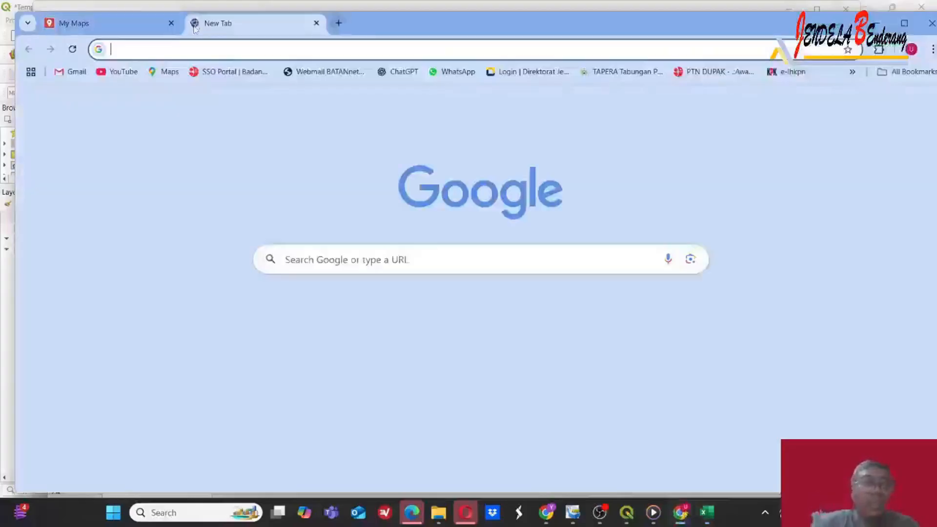
click(289, 268)
text(m)
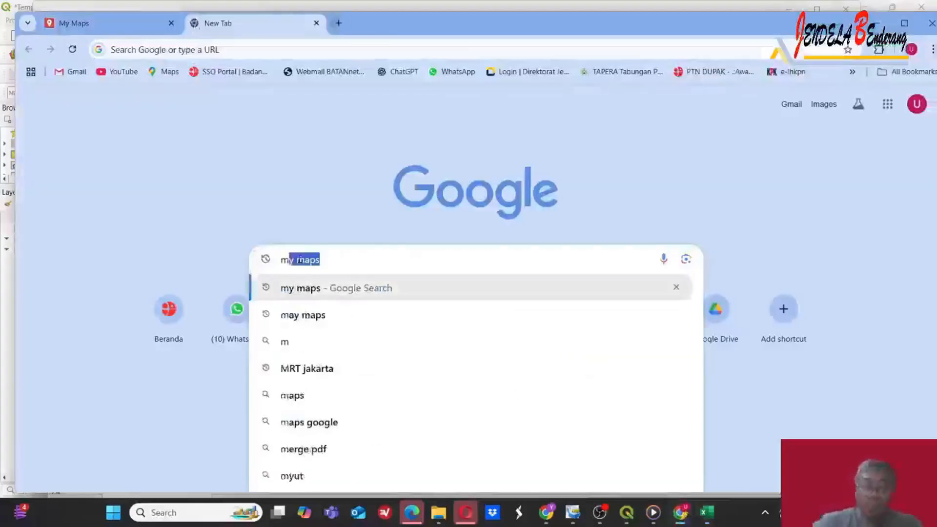
text(y)
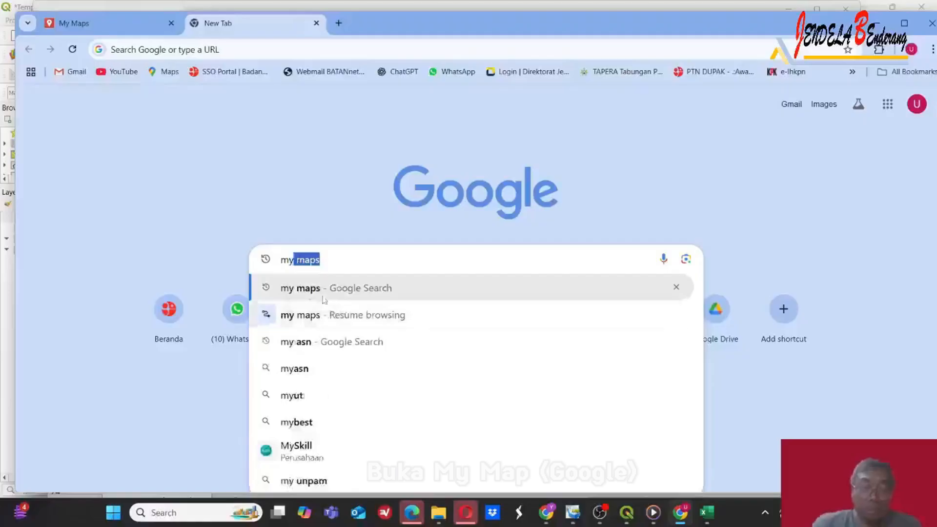
click(306, 292)
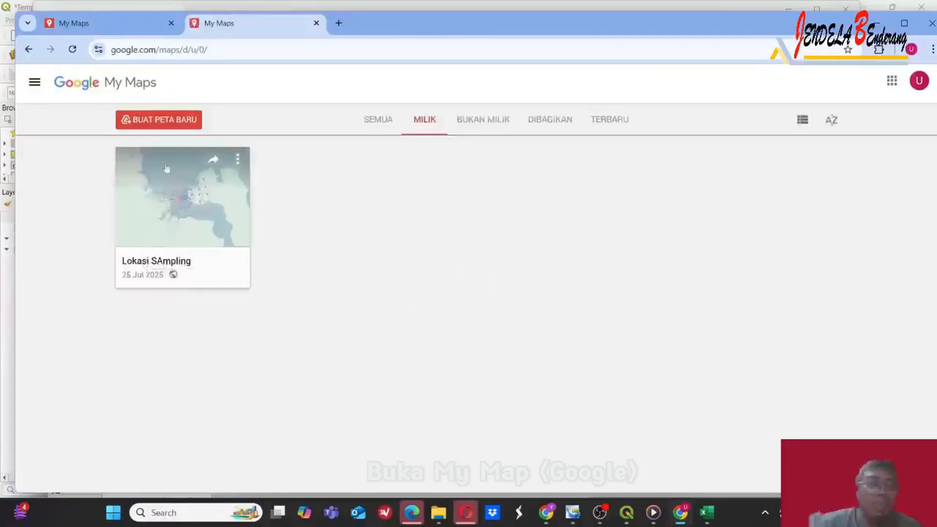
click(161, 124)
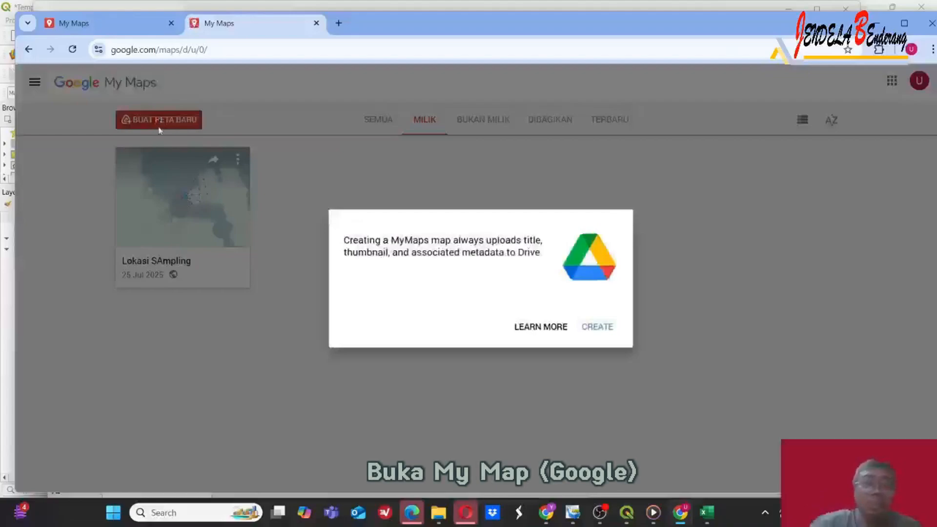
click(602, 328)
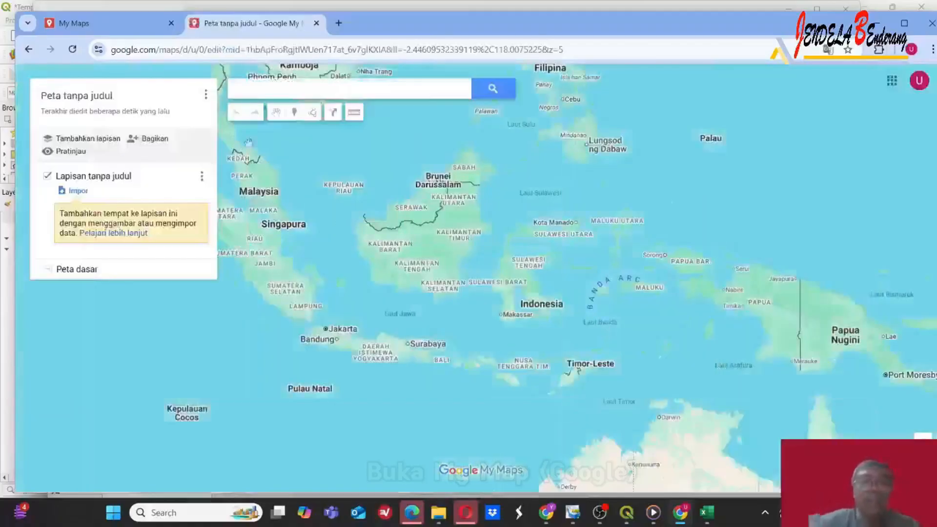
- Rename the first untitled layer of the new map as Titik Survei
click(200, 273)
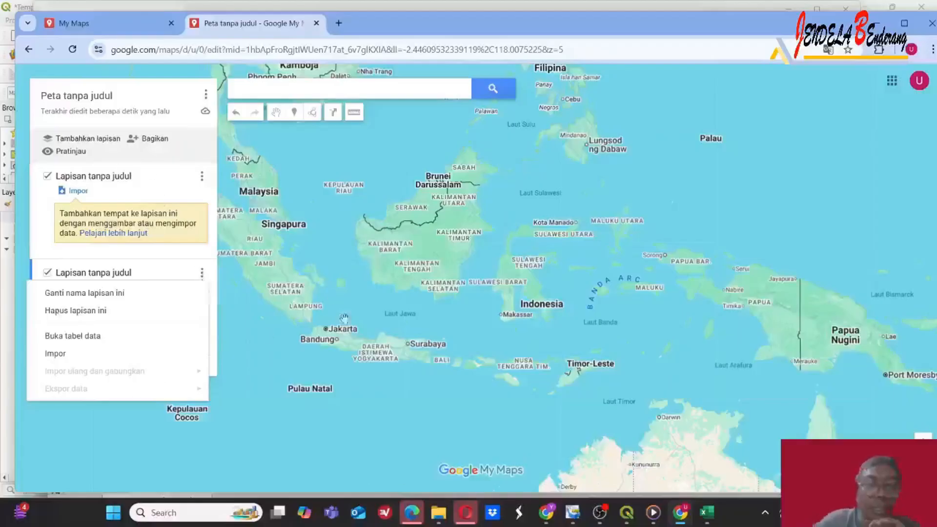
click(140, 259)
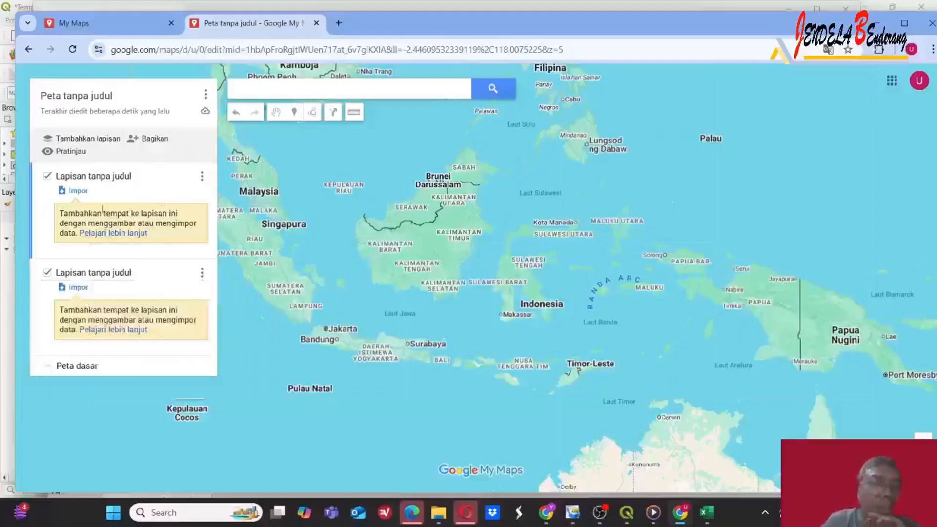
click(202, 177)
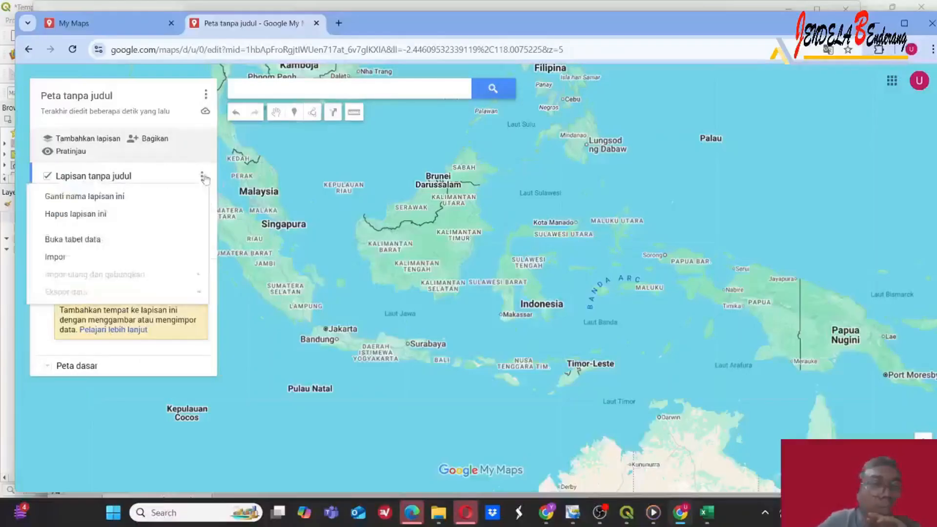
click(92, 198)
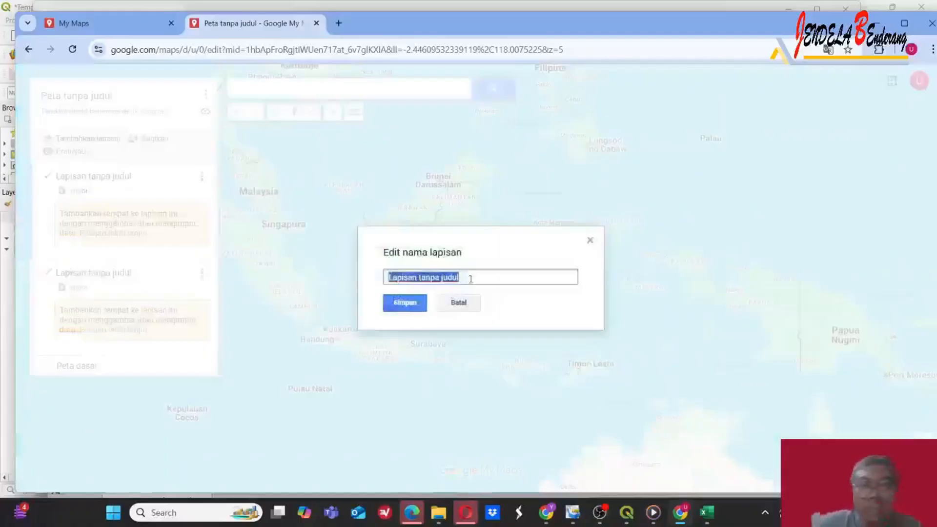
text(T)
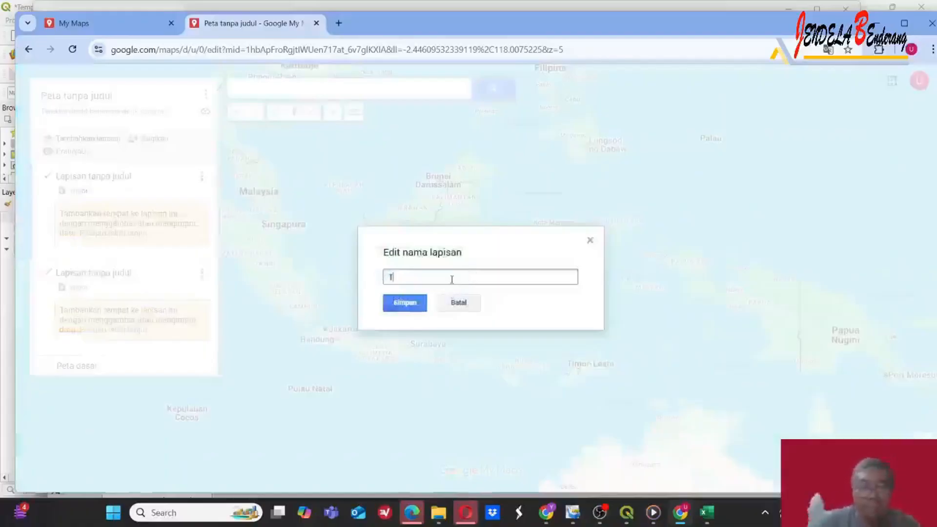
text(itik Su)
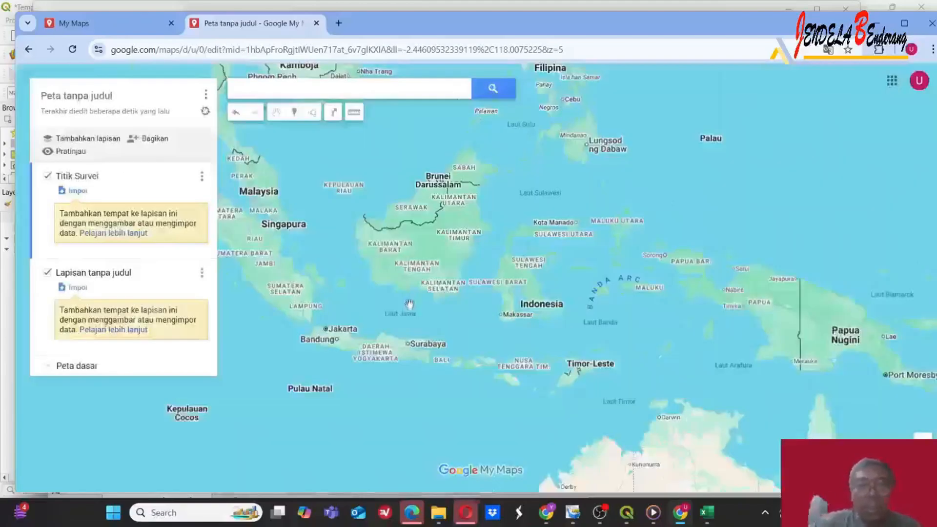
- Delete the remaining untitled layer from the map
click(202, 276)
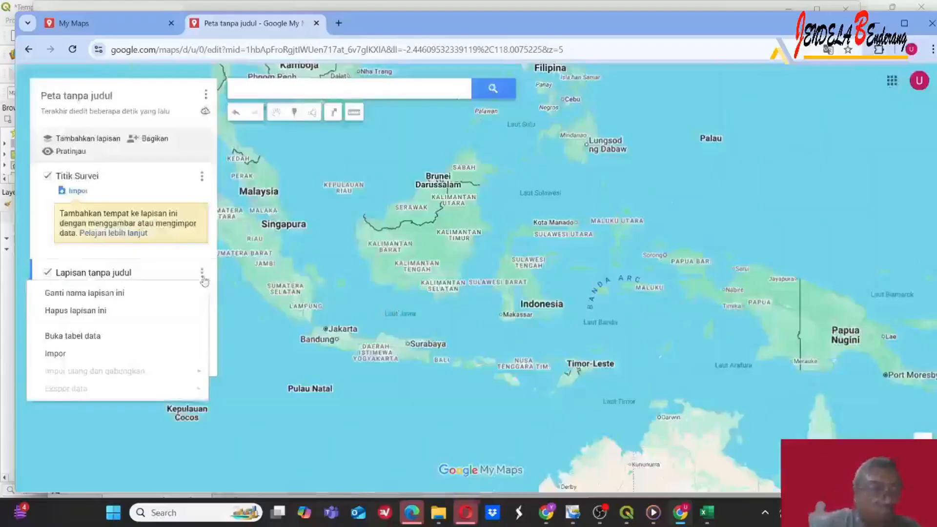
click(92, 311)
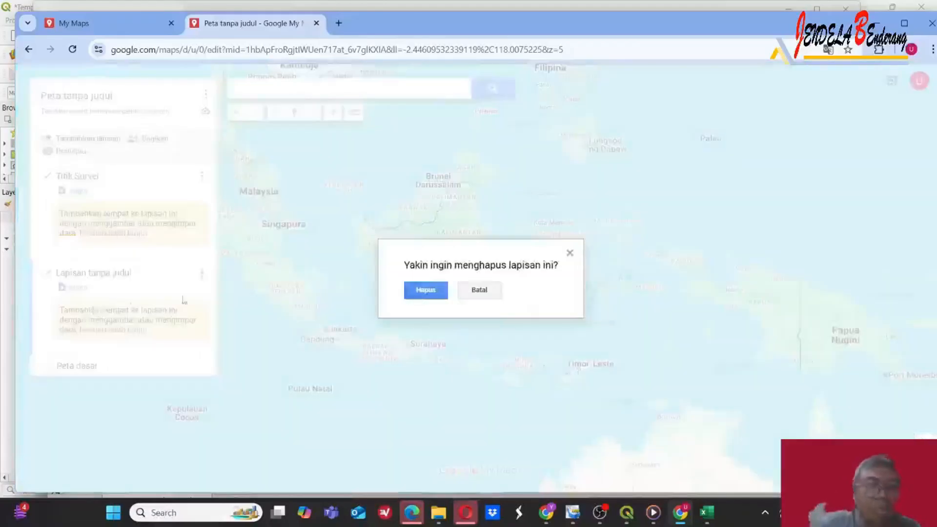
click(426, 290)
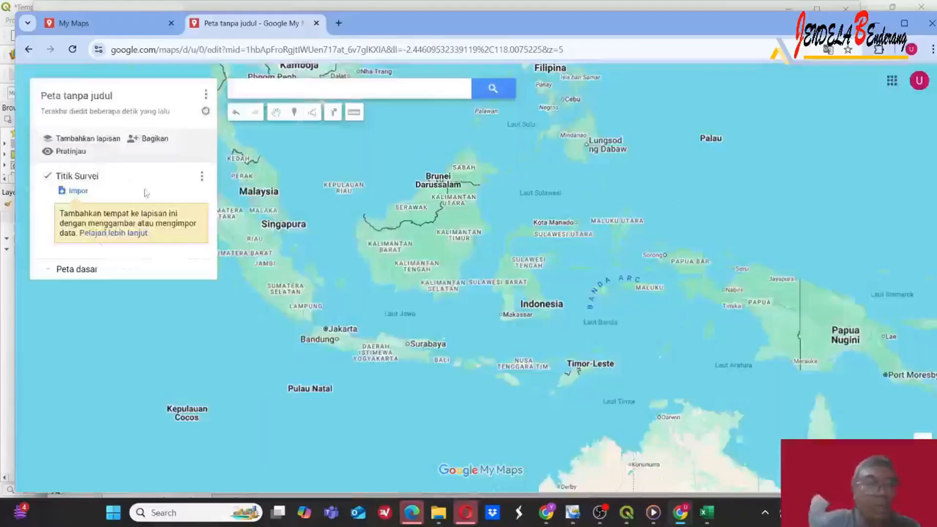
- Import the Tempat Survei Magelang CSV from the GIS Latihan folder on drive E into the Titik Survei layer
click(82, 194)
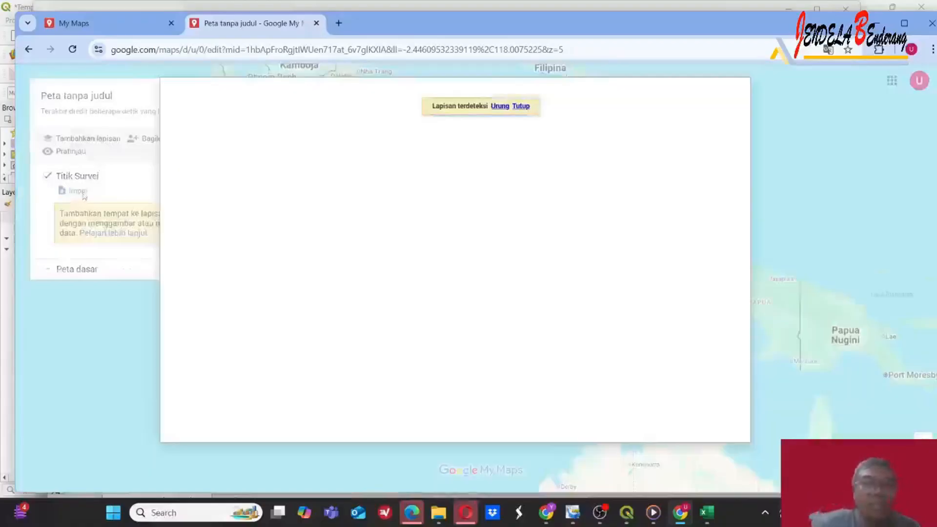
click(449, 340)
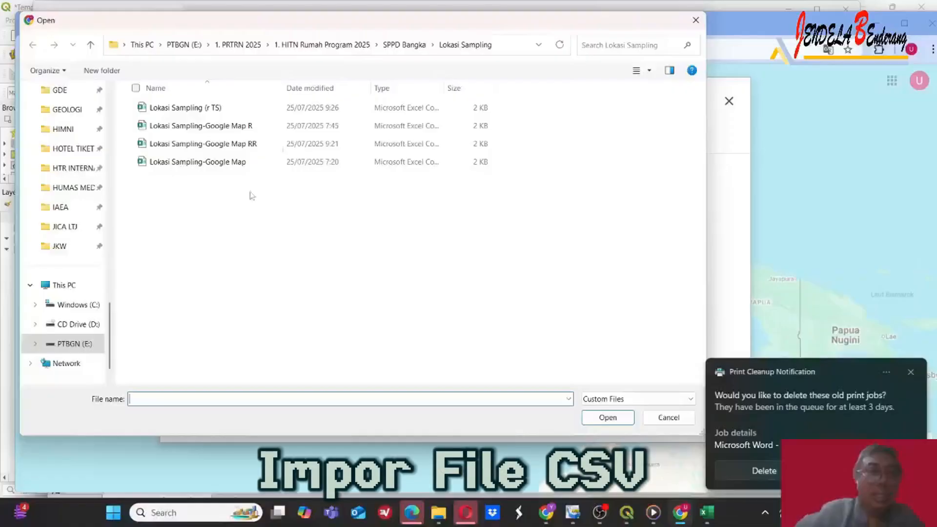
click(194, 49)
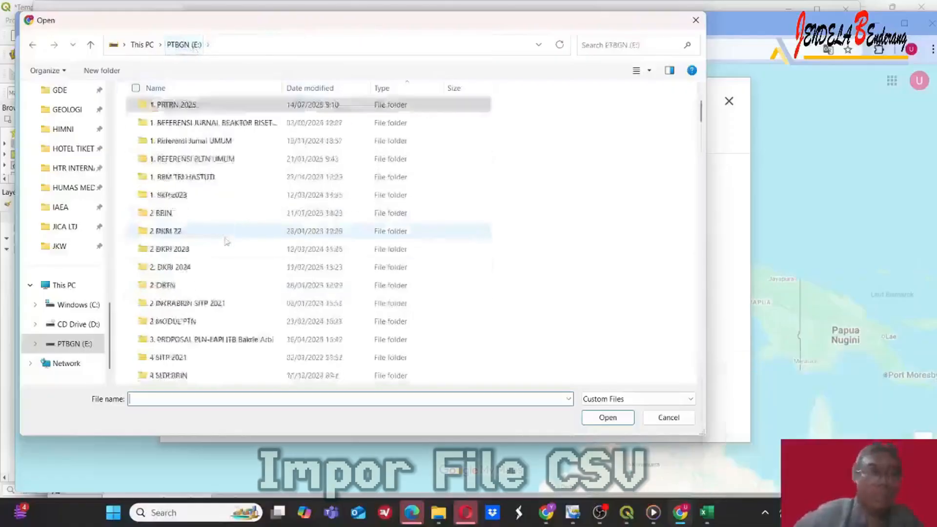
scroll(226, 241, down, 15)
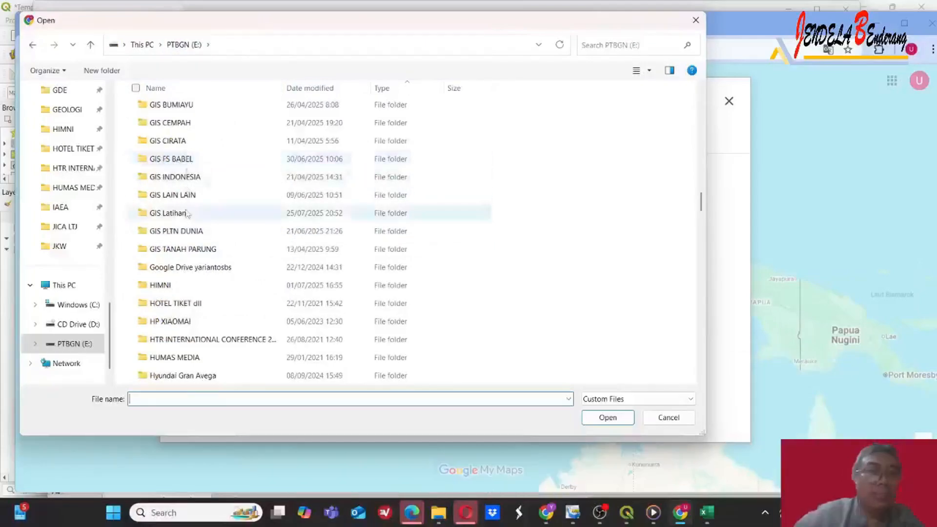
double_click(187, 214)
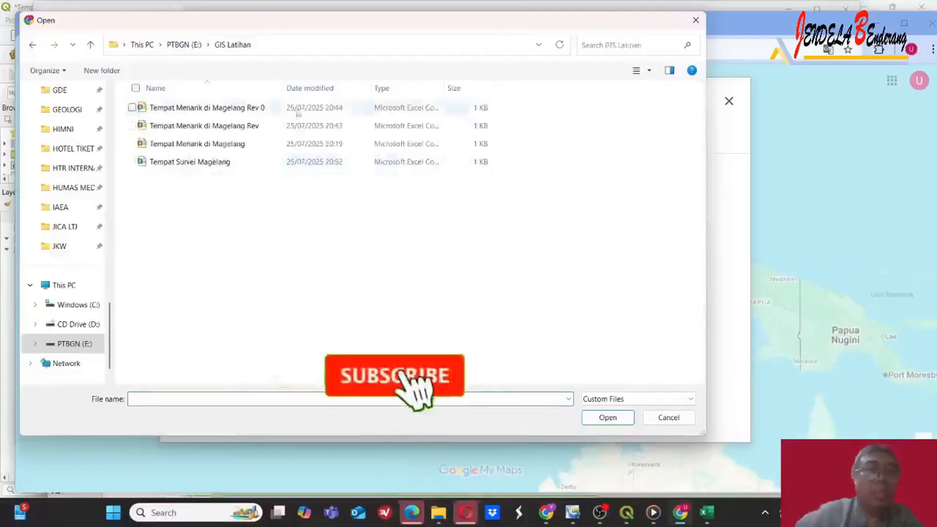
click(310, 87)
click(190, 107)
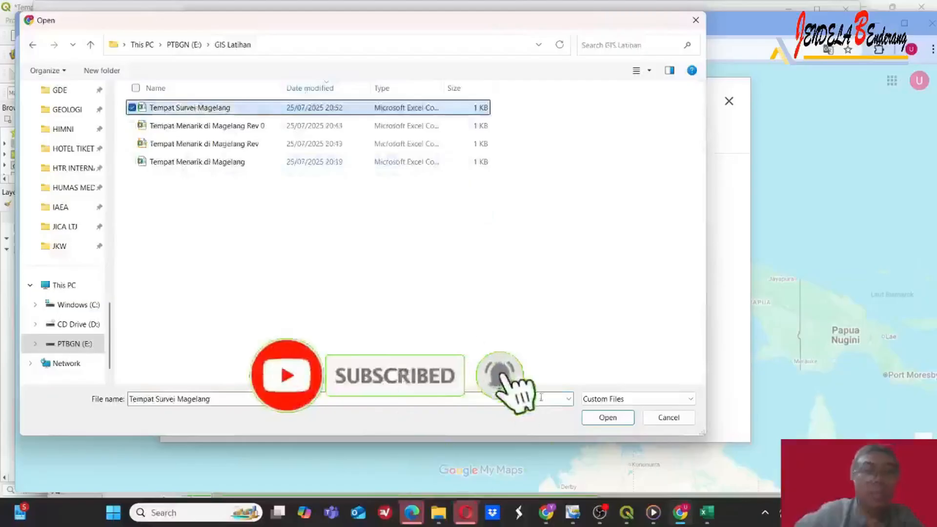
click(607, 417)
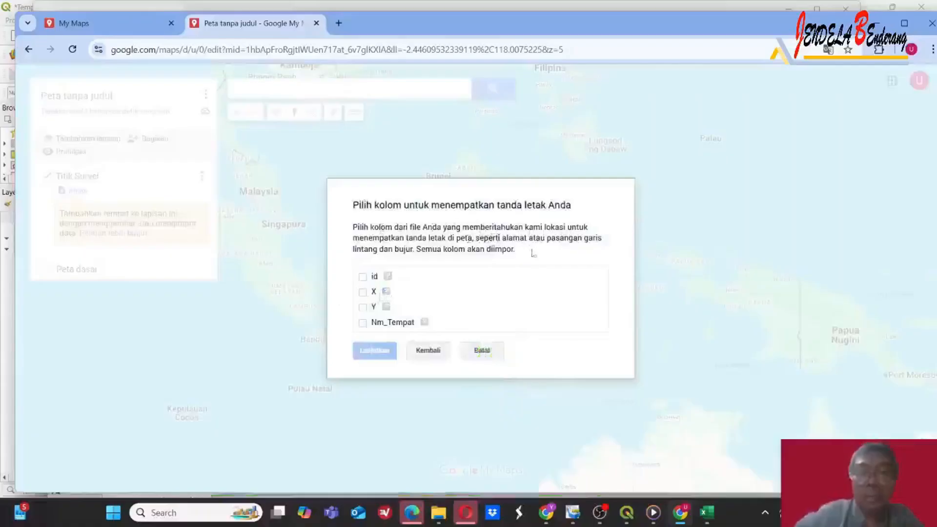
- Position the imported placemarks using X as Bujur and Y as Lintang, and title them with the Nm_Tempat column
click(363, 292)
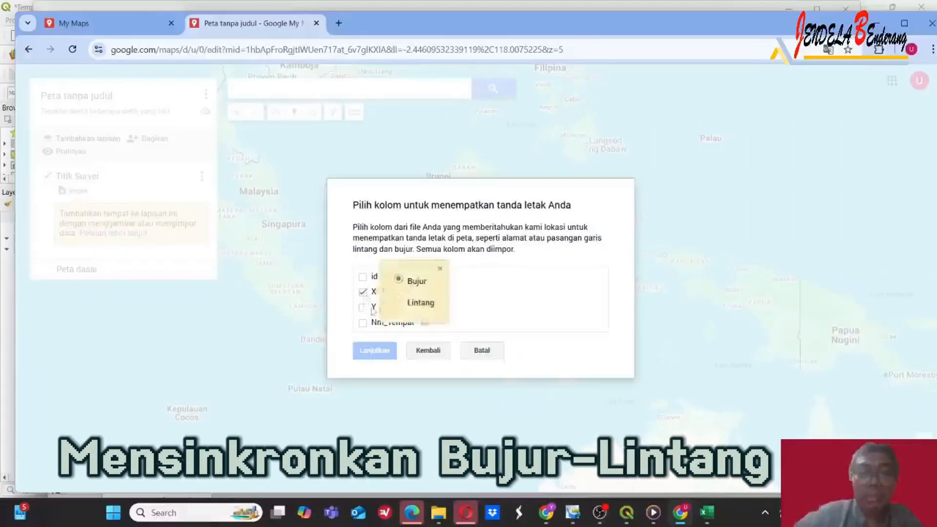
click(363, 308)
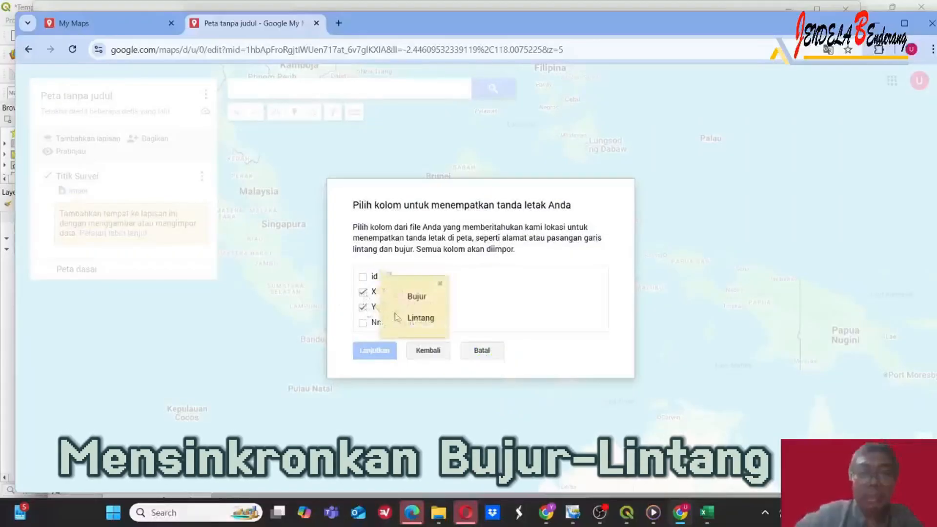
click(398, 317)
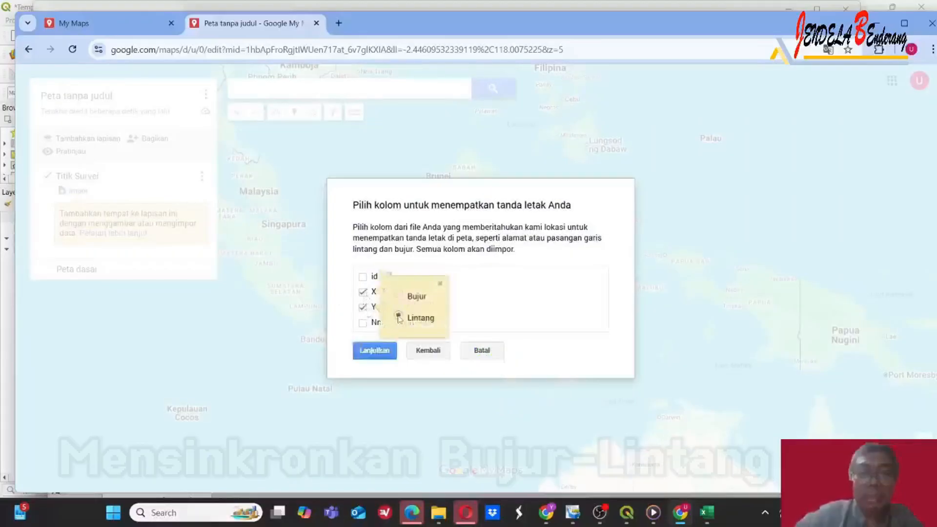
click(495, 302)
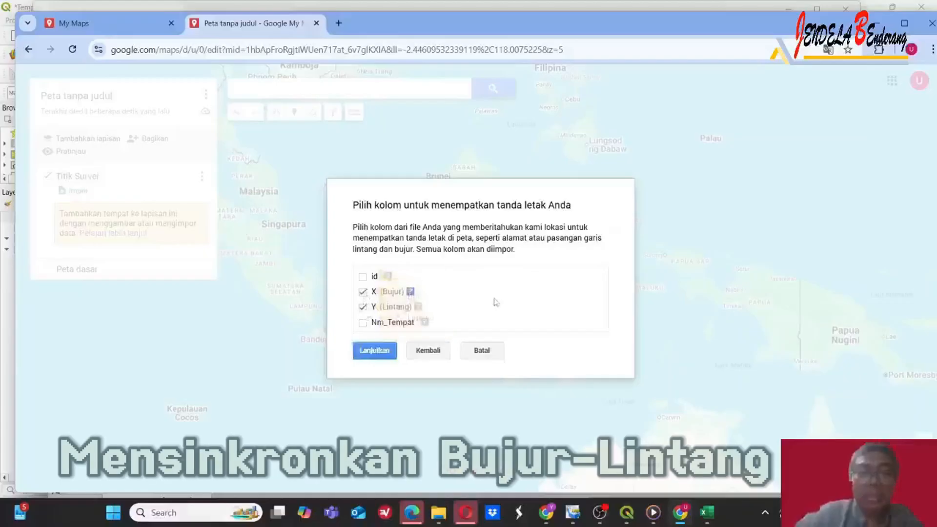
click(374, 351)
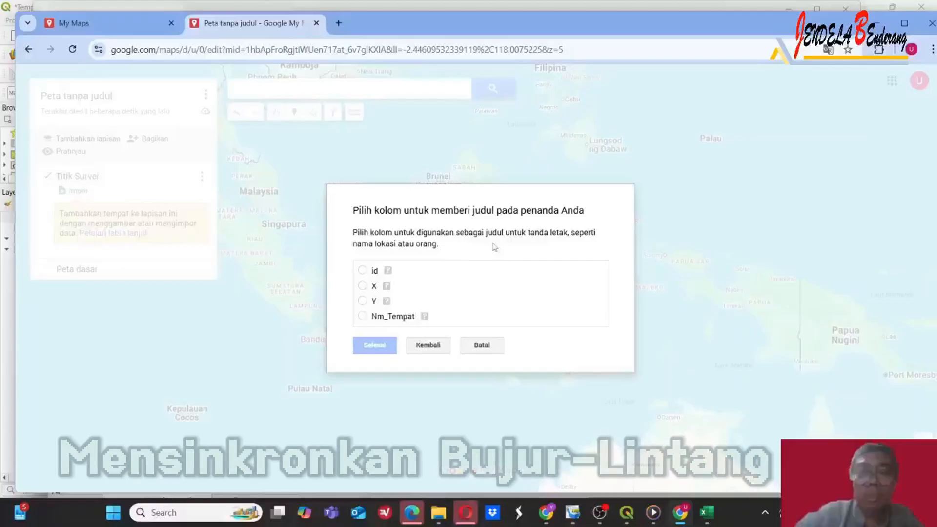
click(362, 317)
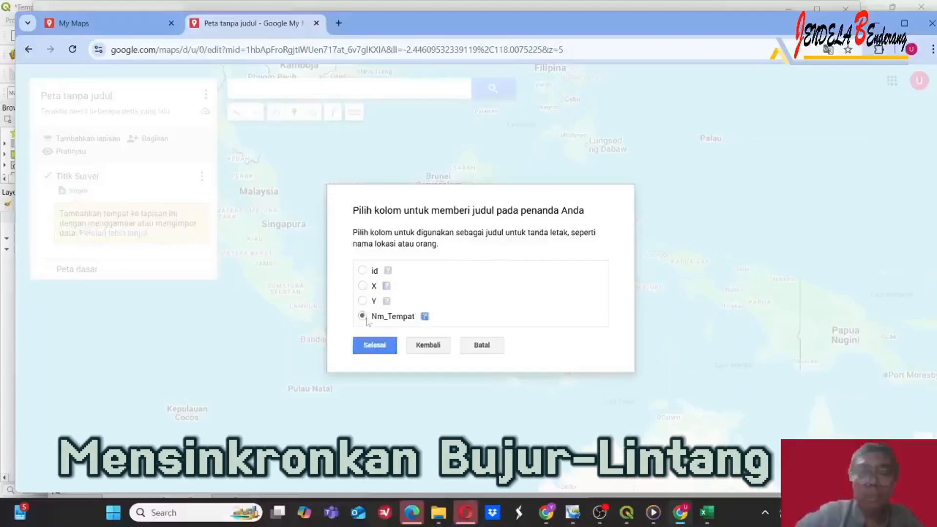
click(374, 345)
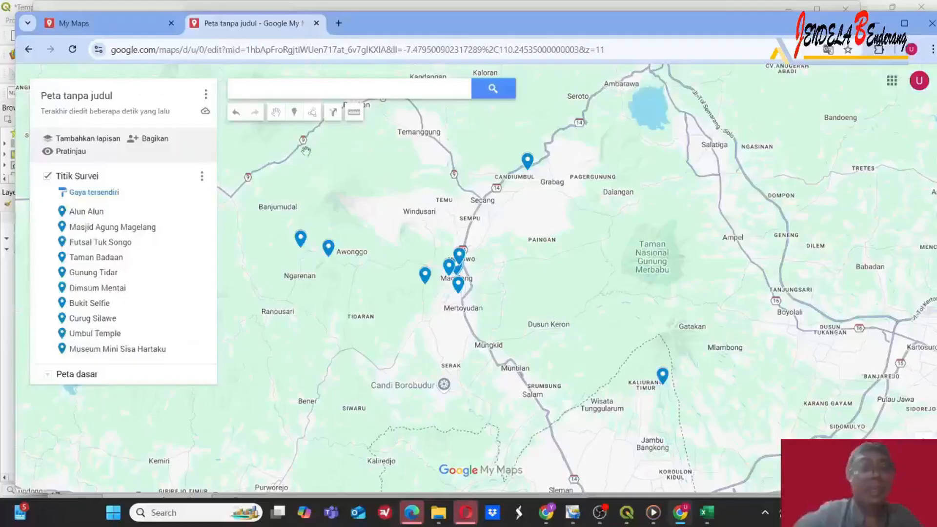
- Compare the distribution of the imported markers with the survey points in the QGIS project, and return to the map in Chrome
scroll(441, 295, up, 1)
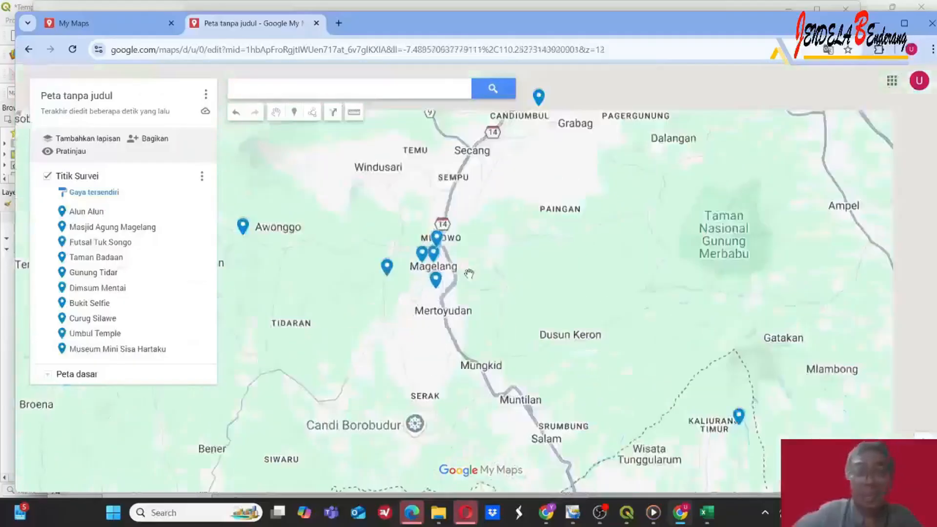
scroll(468, 275, down, 2)
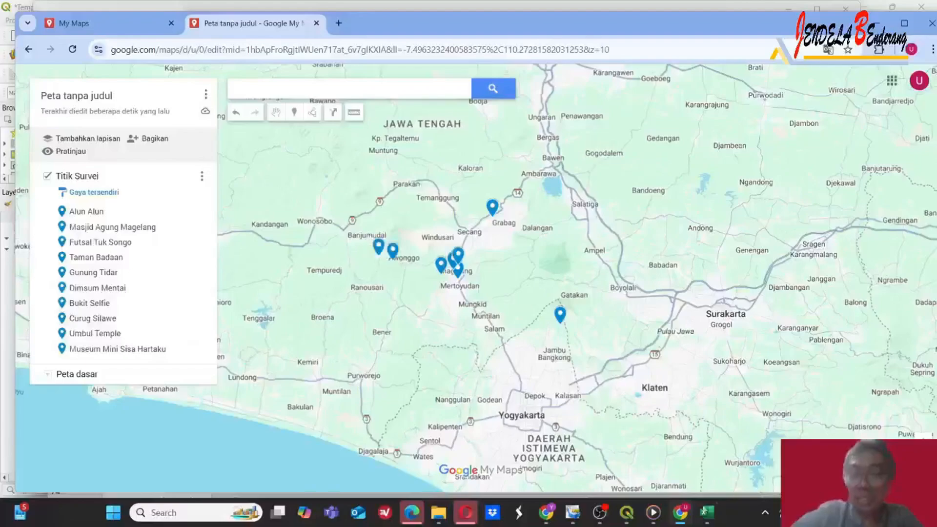
click(628, 513)
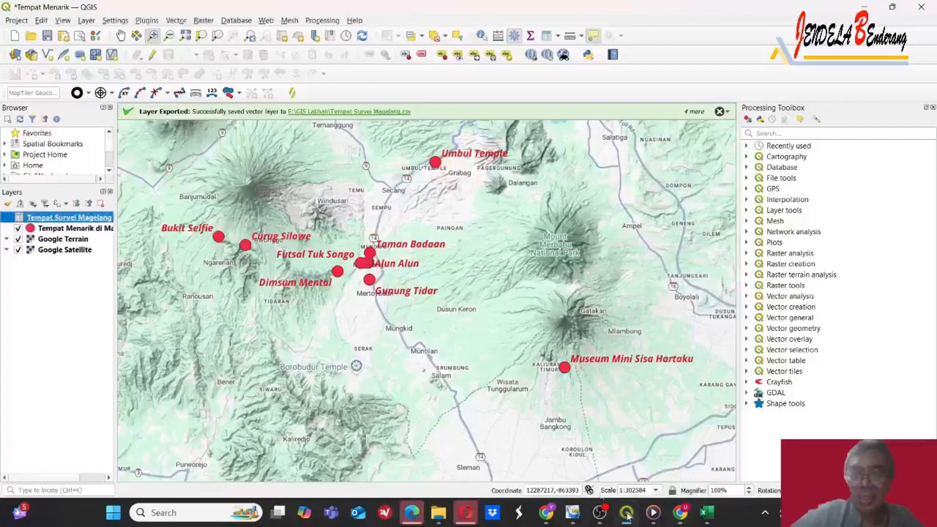
click(682, 513)
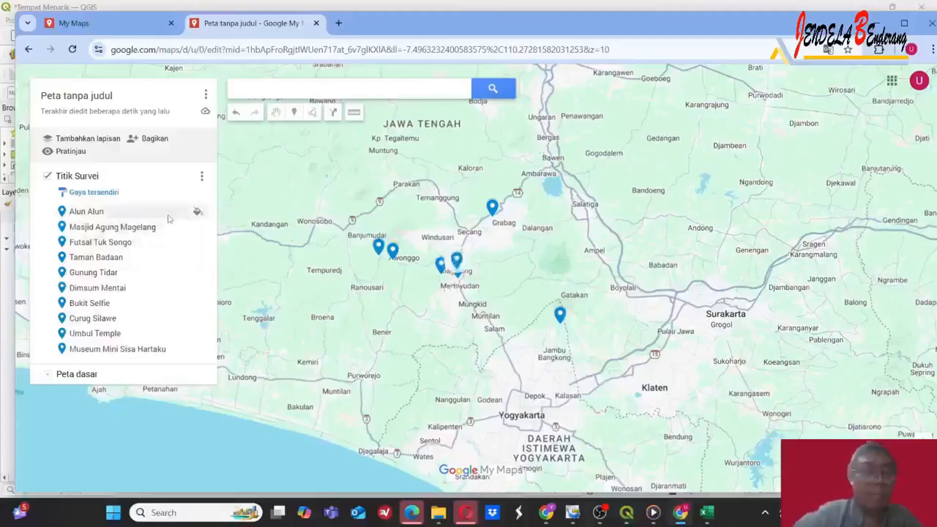
- Start sharing the map, giving it the title "Lokasi Survei" and the description "Lokasi Survei tempat menarik"
click(154, 140)
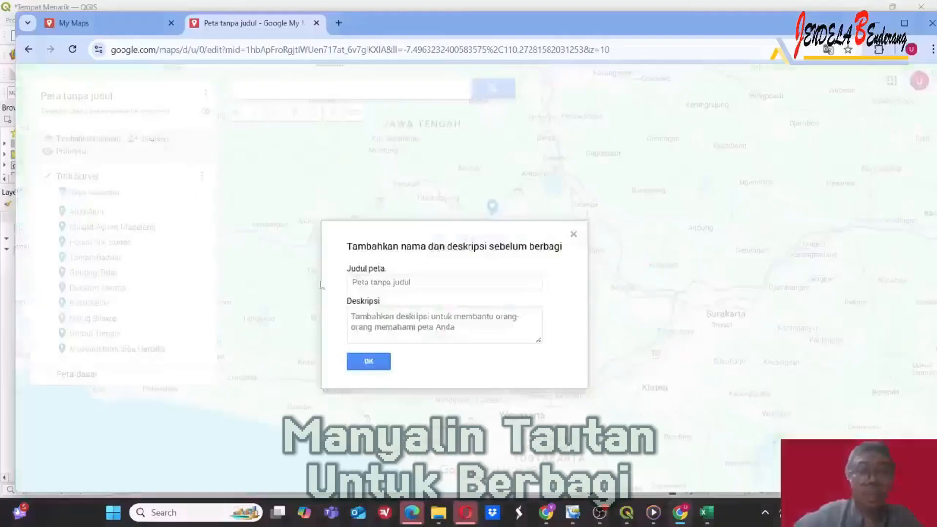
click(417, 282)
text(Lokasi Survei)
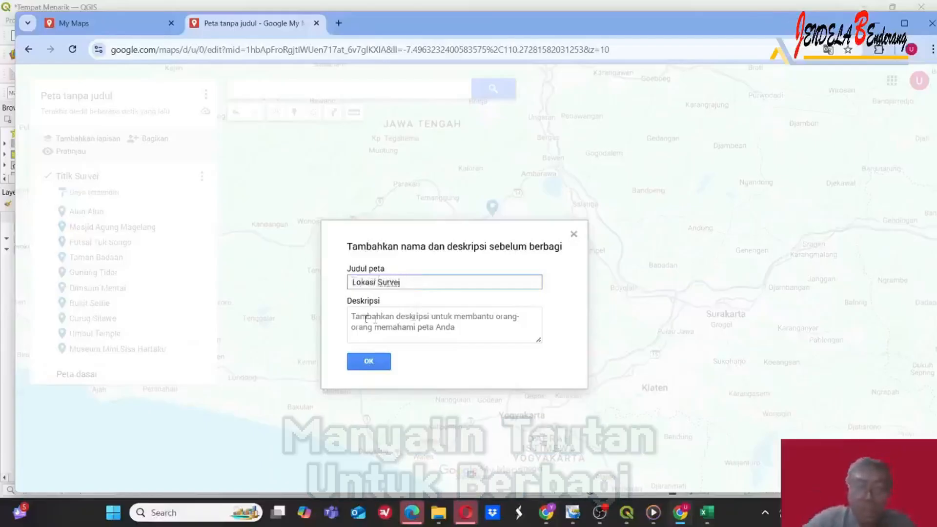
click(353, 316)
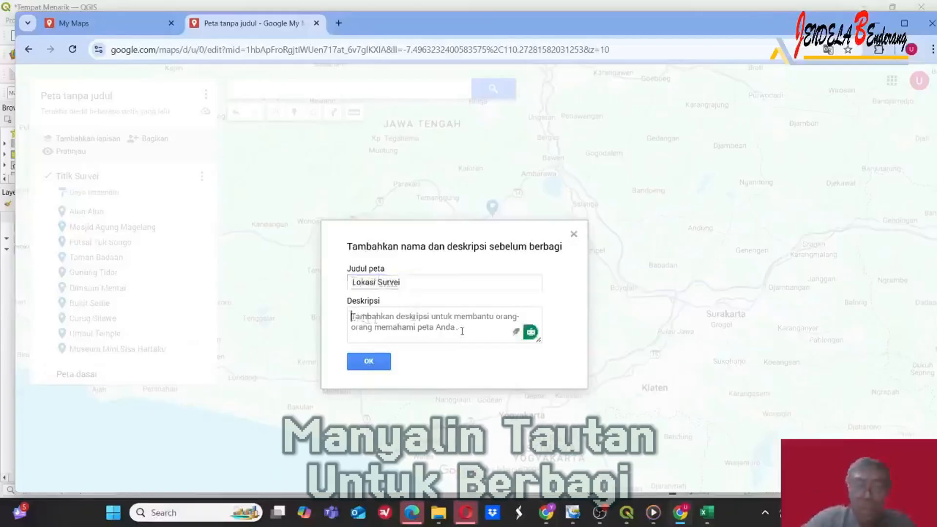
text(Lokasi Survei)
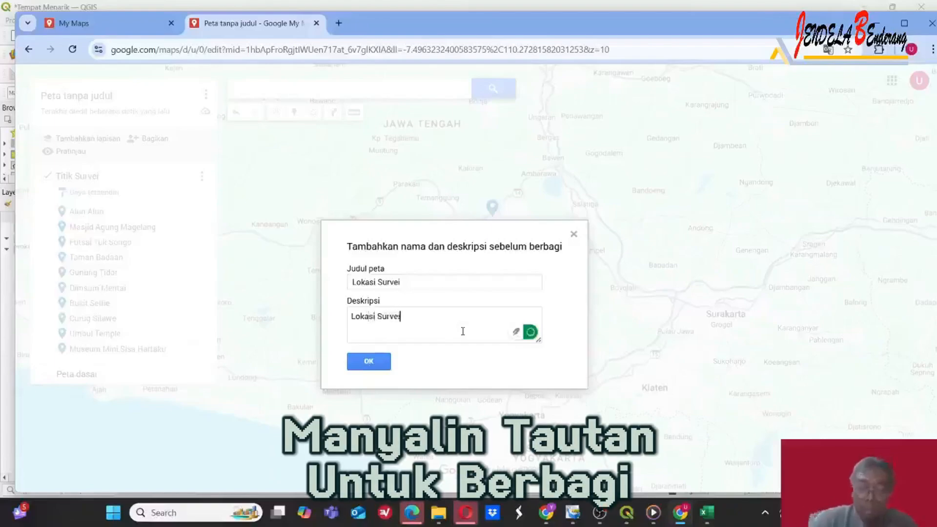
text( tempat men)
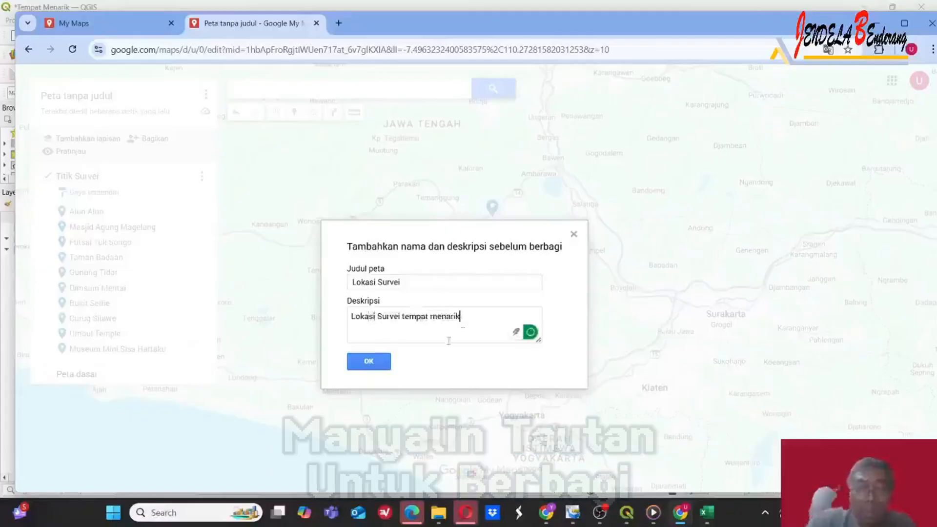
text(arik)
click(369, 361)
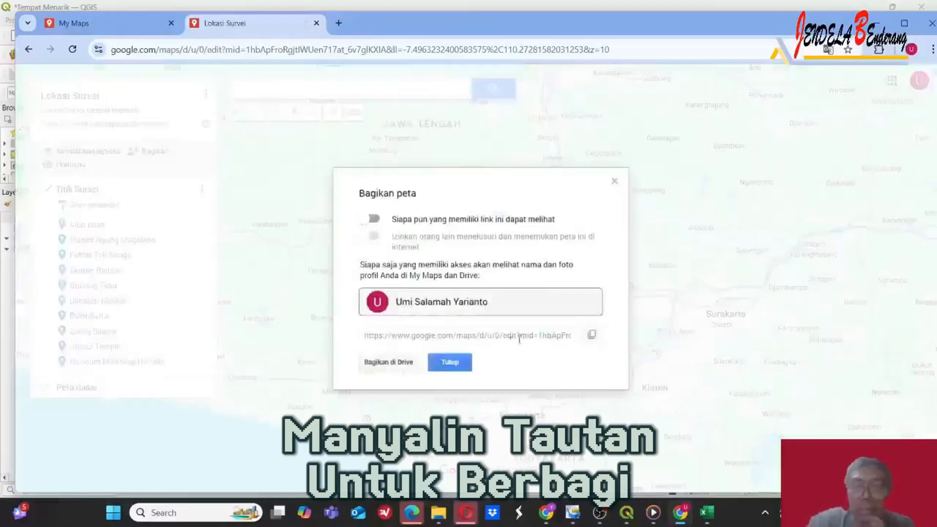
- Allow anyone with the link to view the map and copy its sharing link
click(364, 335)
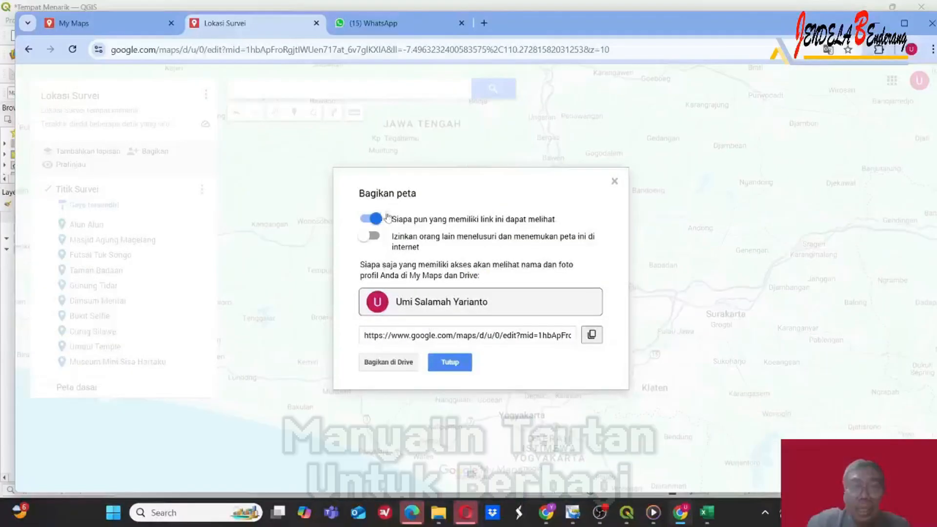
click(592, 336)
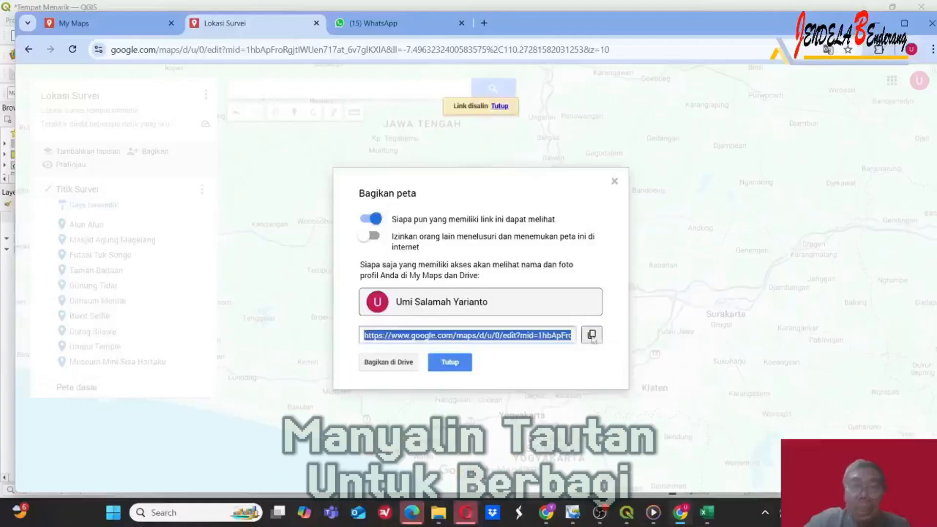
- Switch to WhatsApp Web, send the copied map link in the contact's chat, and open the sent link
click(362, 28)
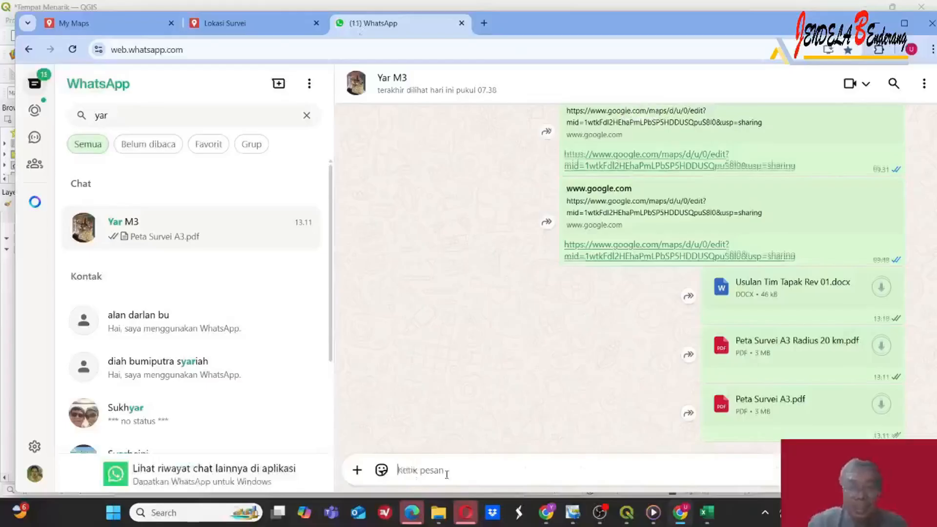
key(ctrl+v)
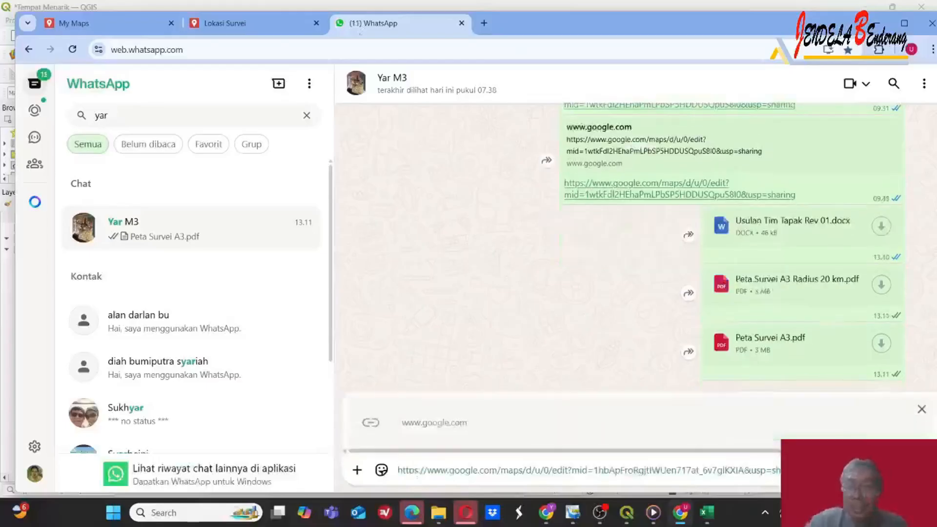
key(Return)
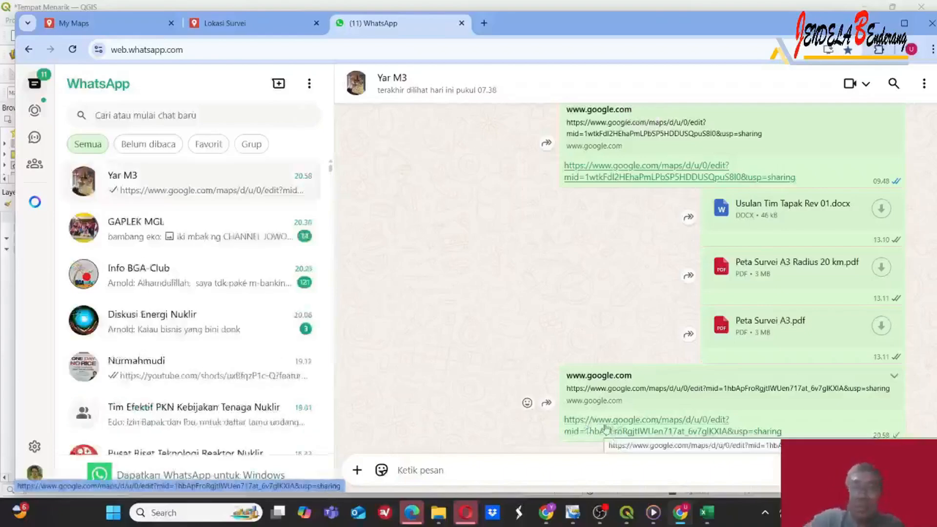
click(605, 428)
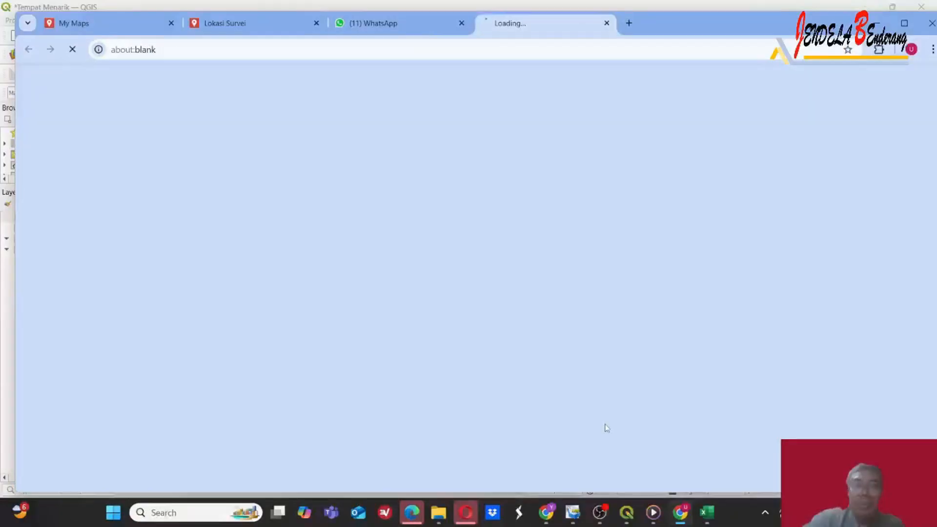